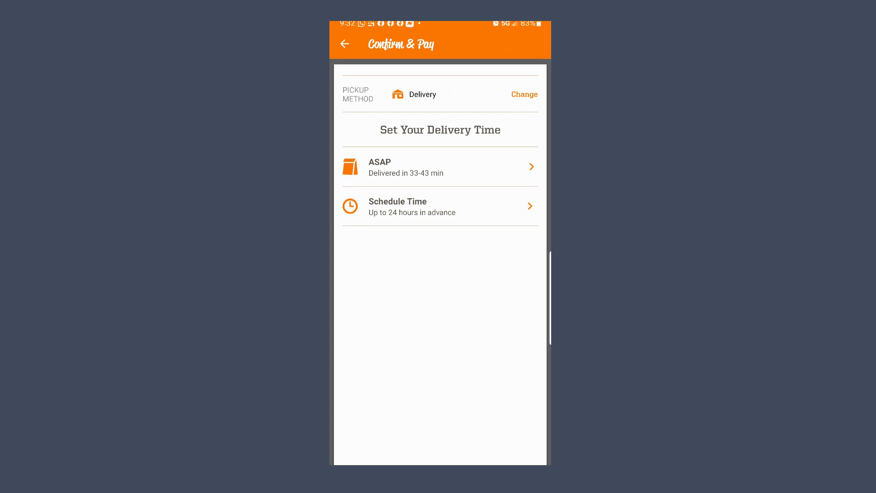
# Step: Choose ASAP delivery, then view the Other custom tip picker, leaving $5 selected
pyautogui.click(438, 167)
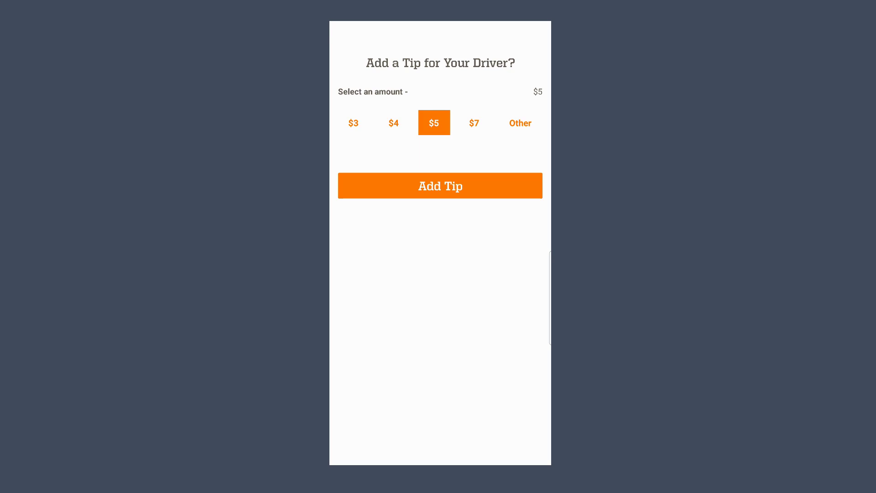
pyautogui.click(520, 123)
pyautogui.scroll(5, 440, 249)
pyautogui.click(520, 122)
pyautogui.scroll(5, 440, 250)
pyautogui.scroll(1, 441, 250)
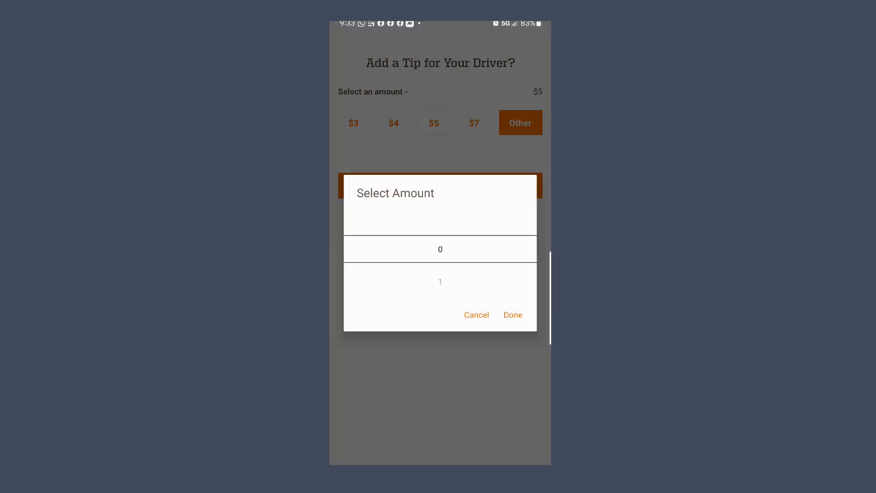
pyautogui.click(476, 315)
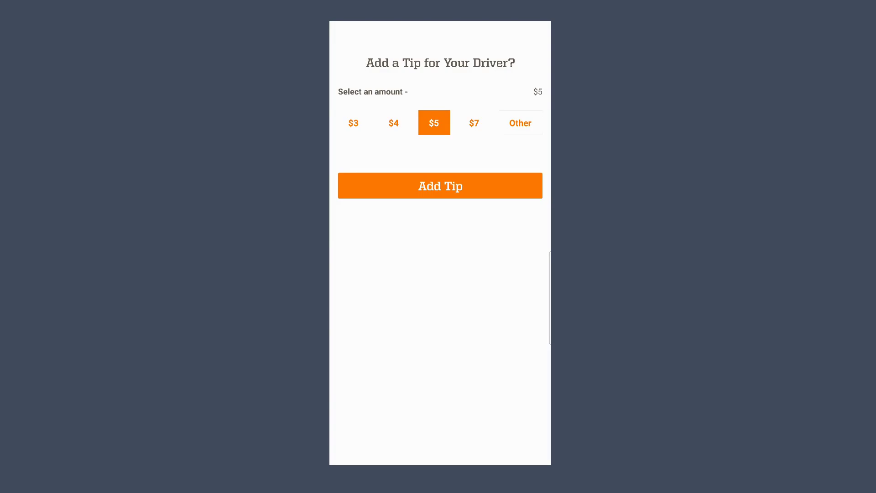